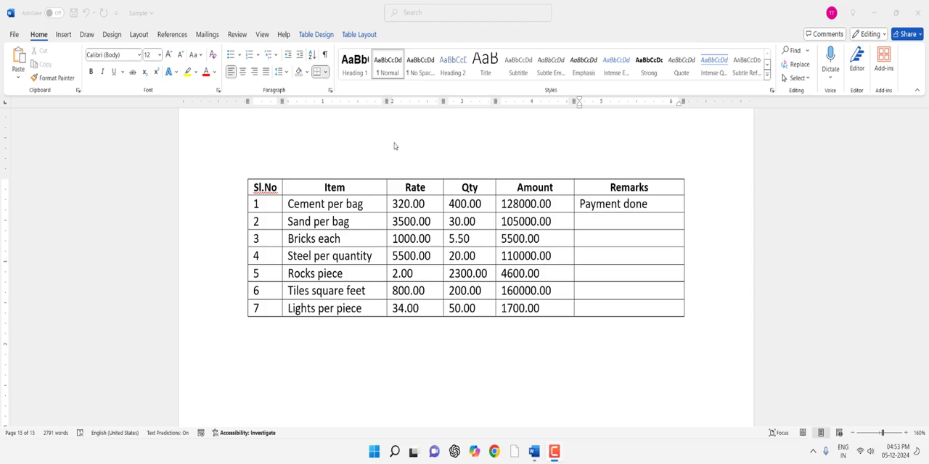
Step: Select and copy the words 'Payment done' in row 1's Remarks cell
click(613, 216)
drag(579, 203, 621, 205)
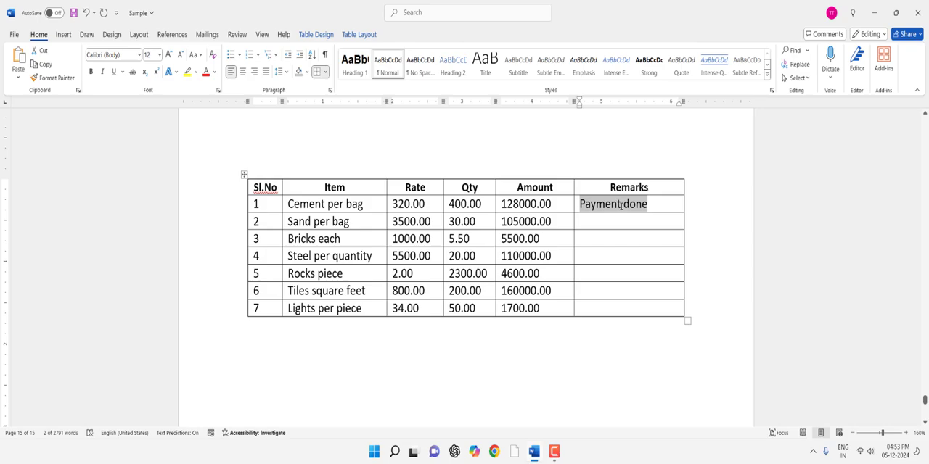
double_click(622, 207)
Step: Select the Remarks column from row 1 downward and paste 'Payment done' into every cell
click(621, 206)
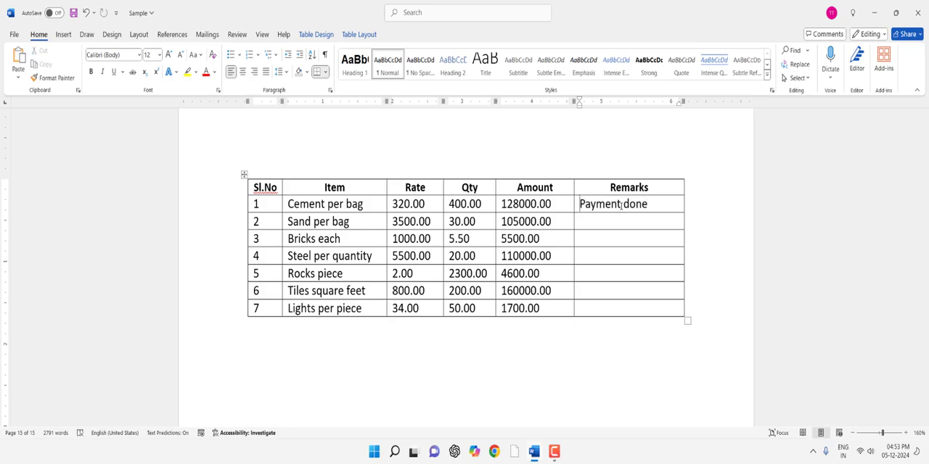
key(shift+alt+Page_Down)
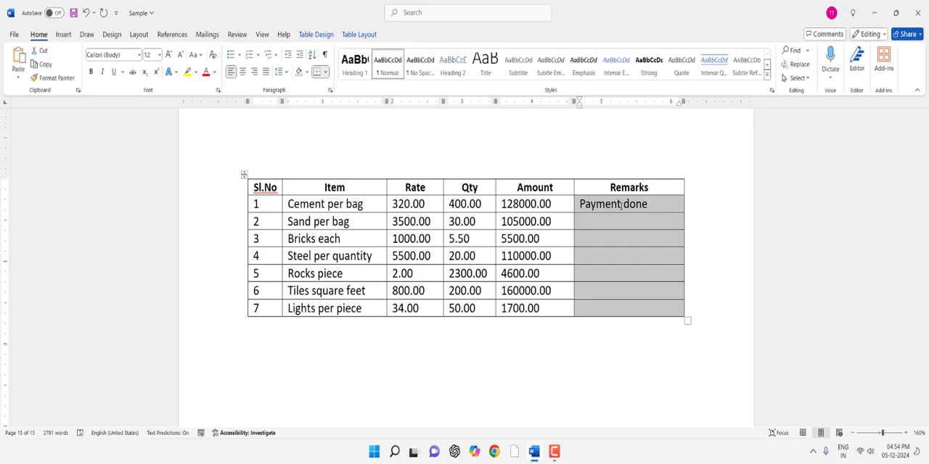
click(622, 207)
key(shift+Down)
key(shift+Down)
key(shift+Down)
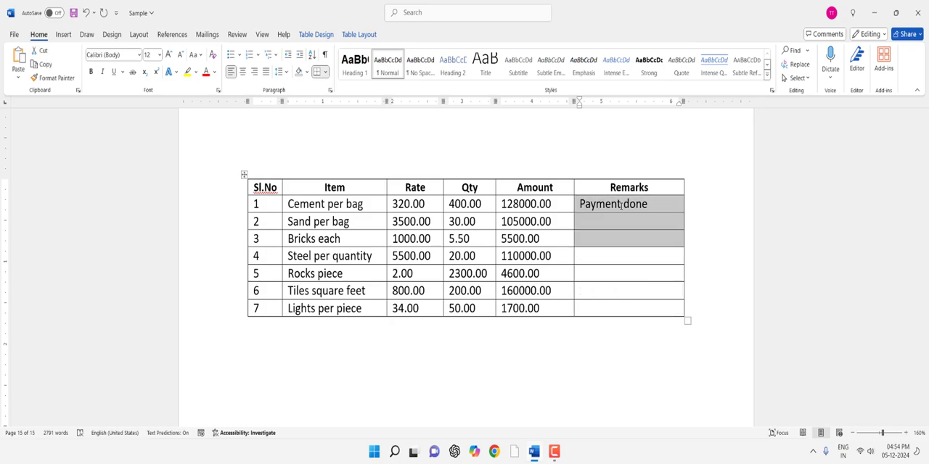
key(shift+Down)
key(shift+Down)
key(shift+Down)
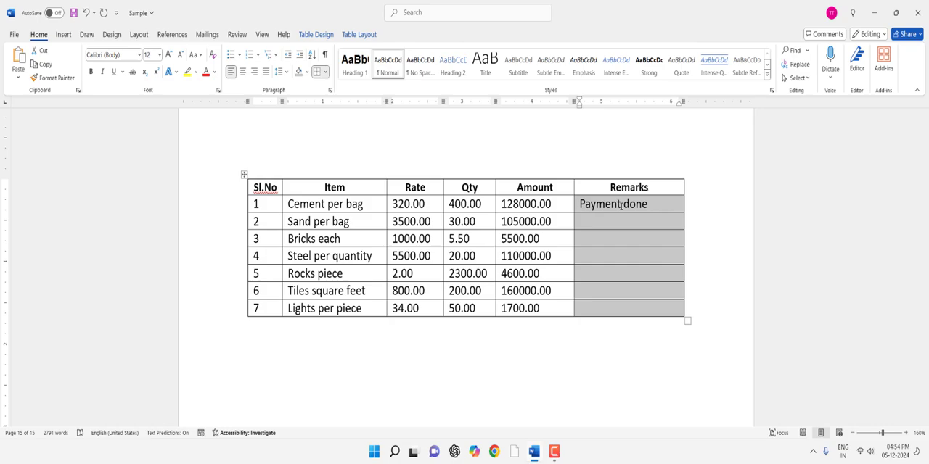
text(Payment done Payment done Payment done Payment done Payment done Payment done Payment done)
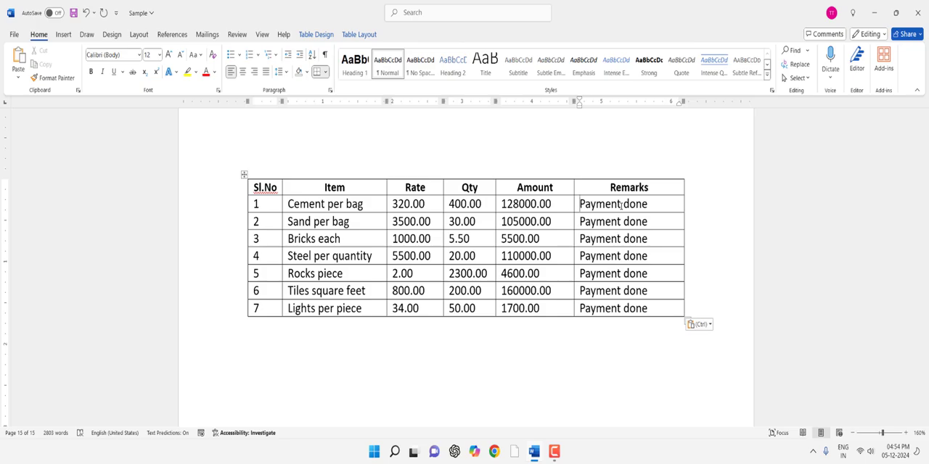
key(ctrl+z)
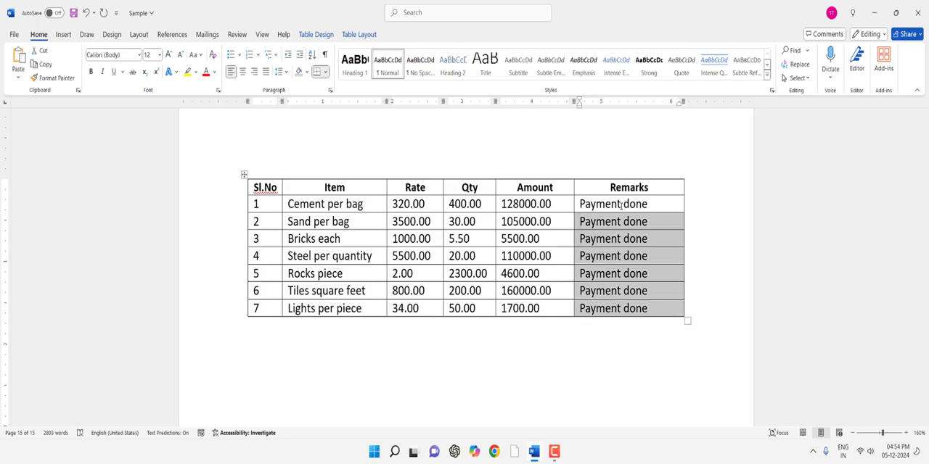
key(ctrl+z)
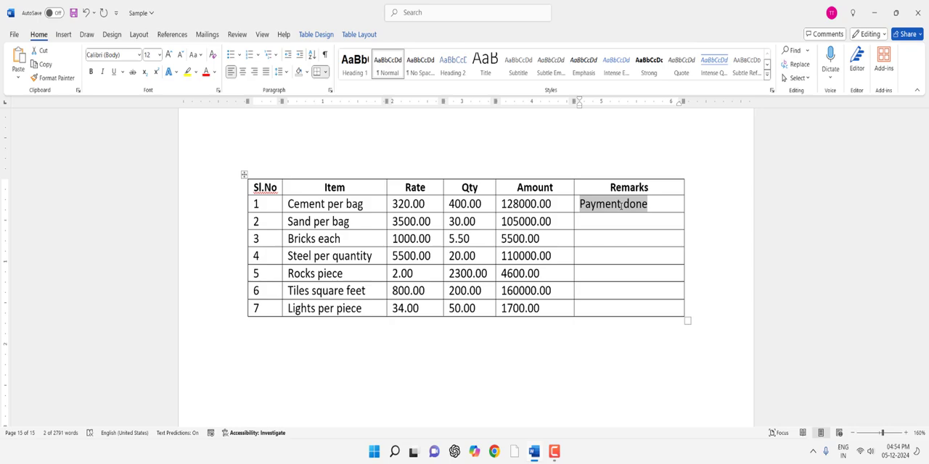
key(shift+Down)
key(shift+Down)
key(shift+Down)
key(shift+Down)
key(shift+Down)
key(shift+Down)
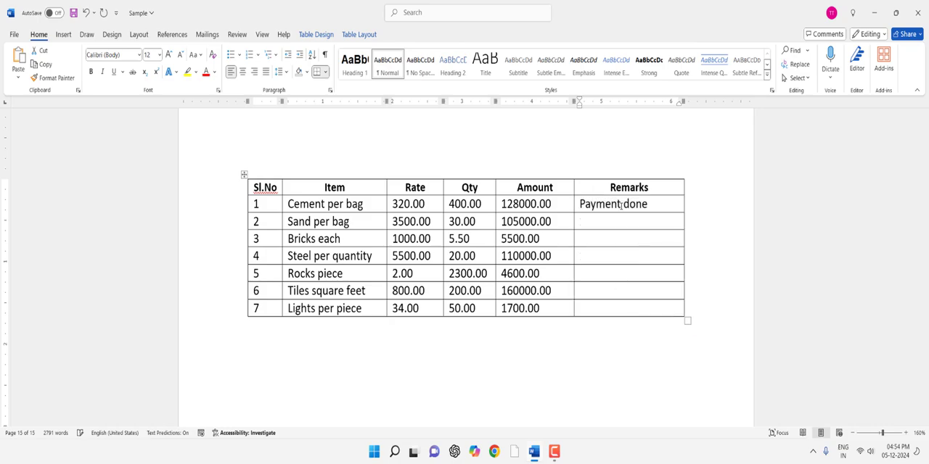
text(Payment done Payment done Payment done Payment done Payment done Payment done)
click(621, 206)
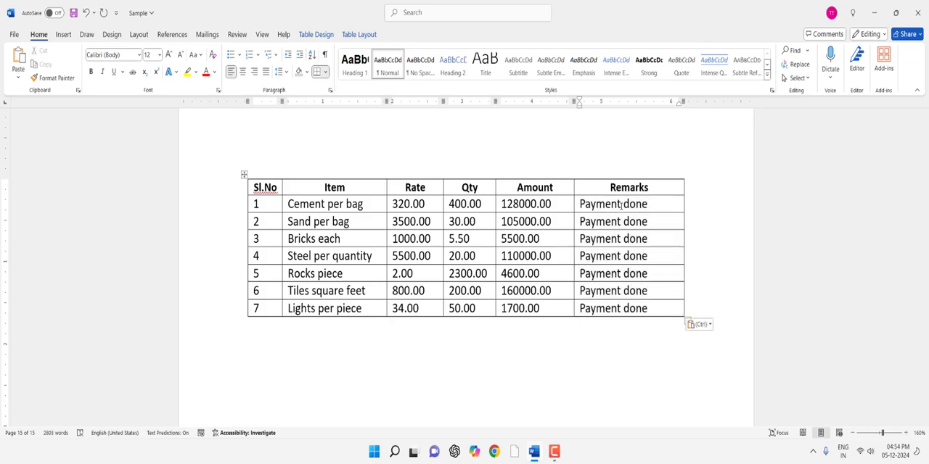